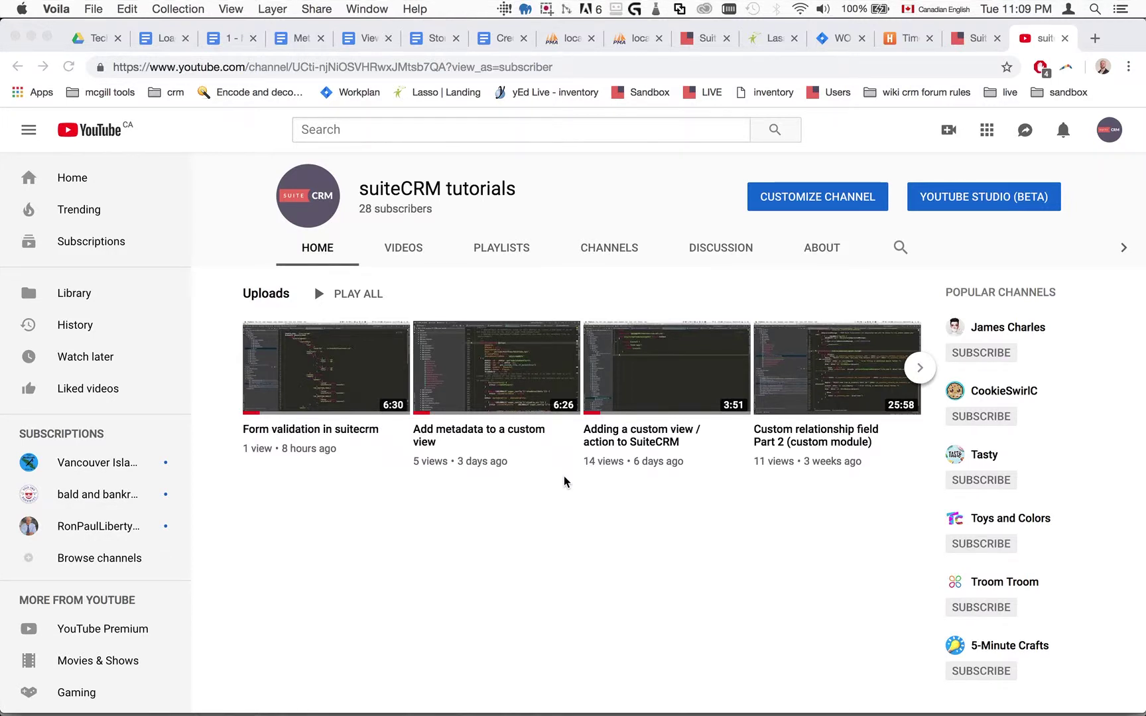
Step: Glance at the is_missing check on line 98, then bring up the SuiteCRM Storage list
left_click(245, 434)
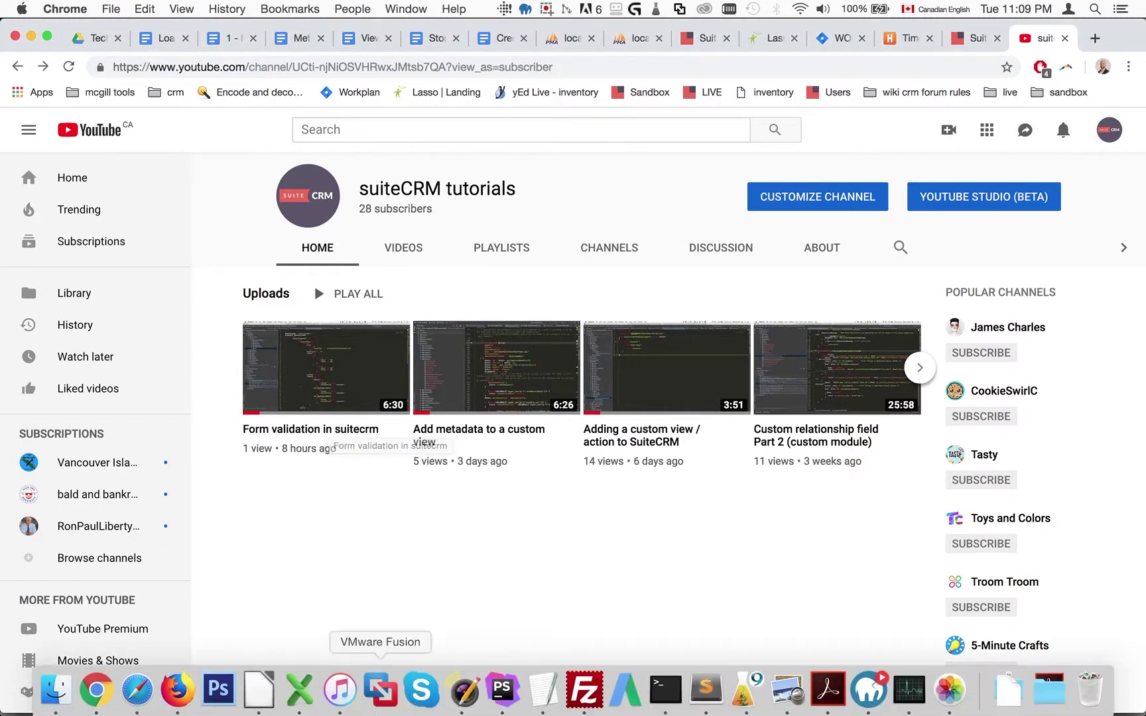
left_click(502, 691)
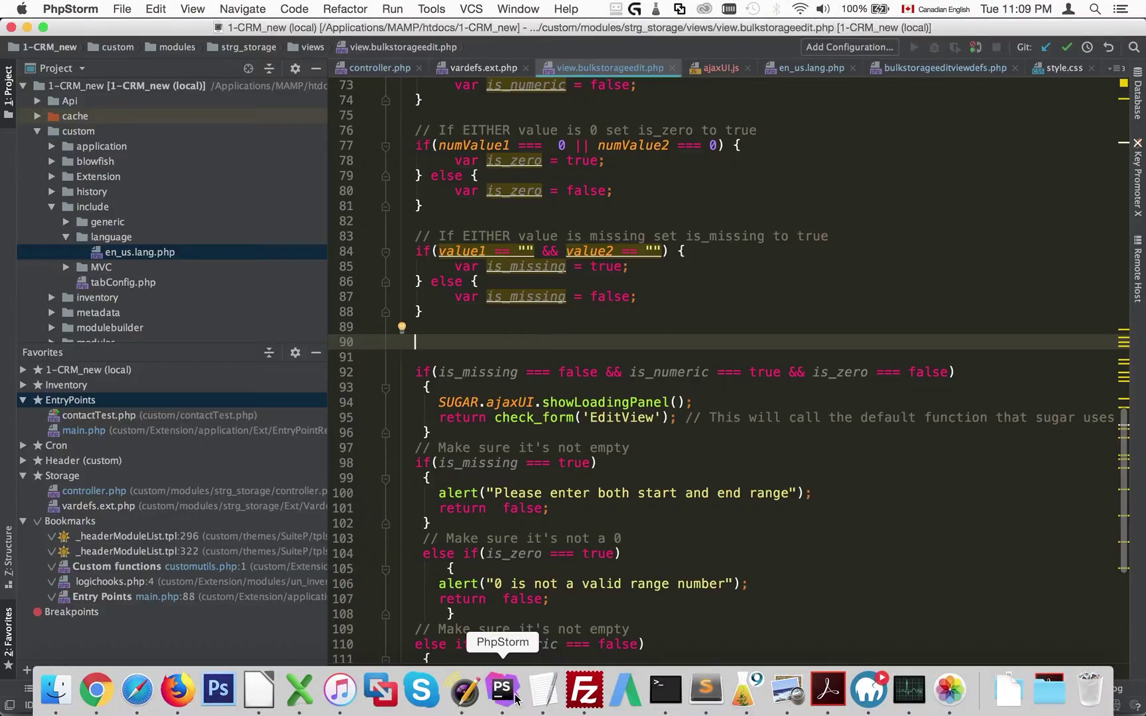
left_click(596, 464)
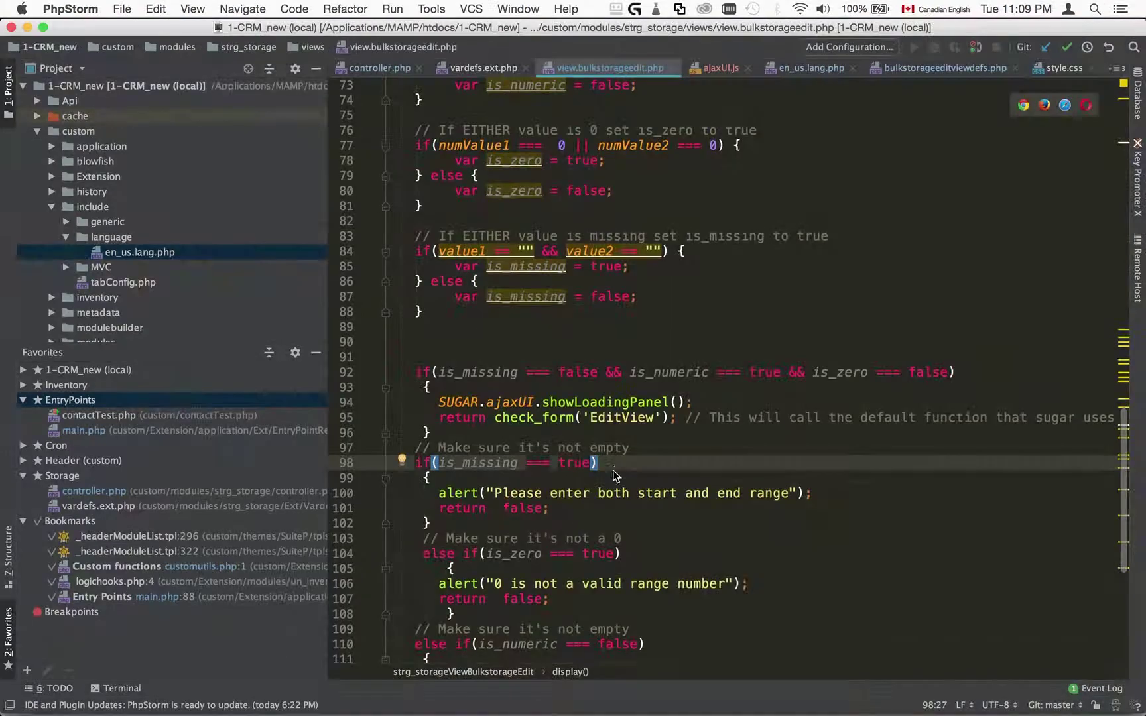
key("super+Tab")
left_click(849, 41)
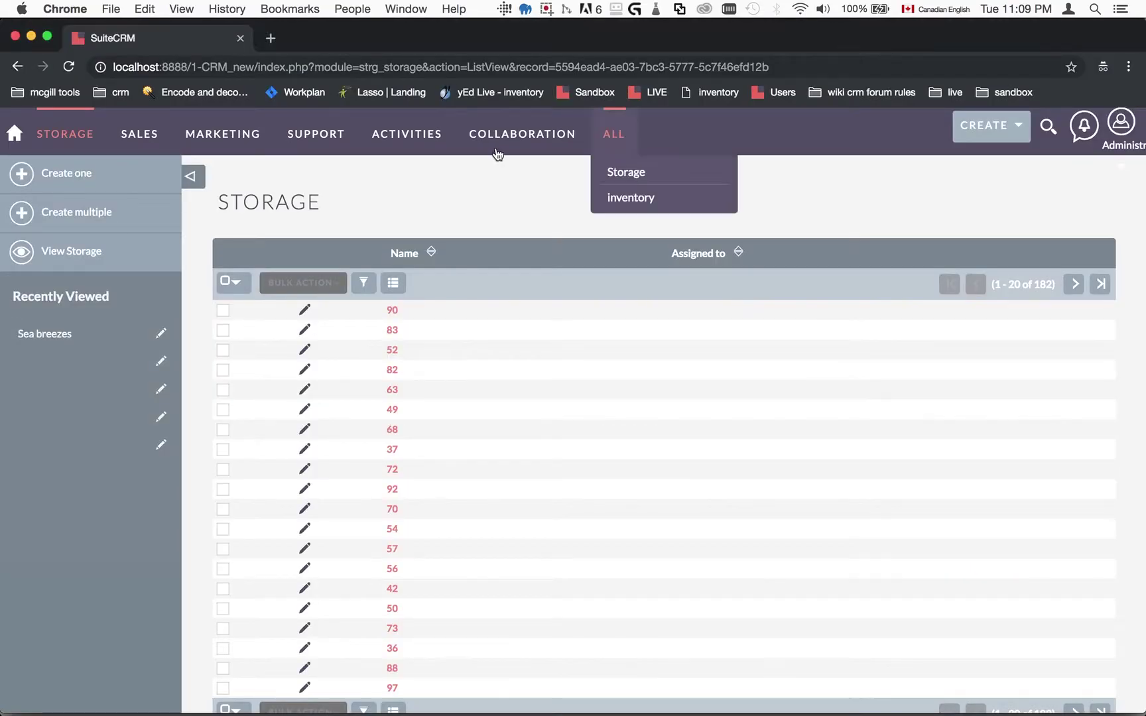
Step: Submit a Create multiple storage range from 1 to 20, then return to PhpStorm
left_click(77, 212)
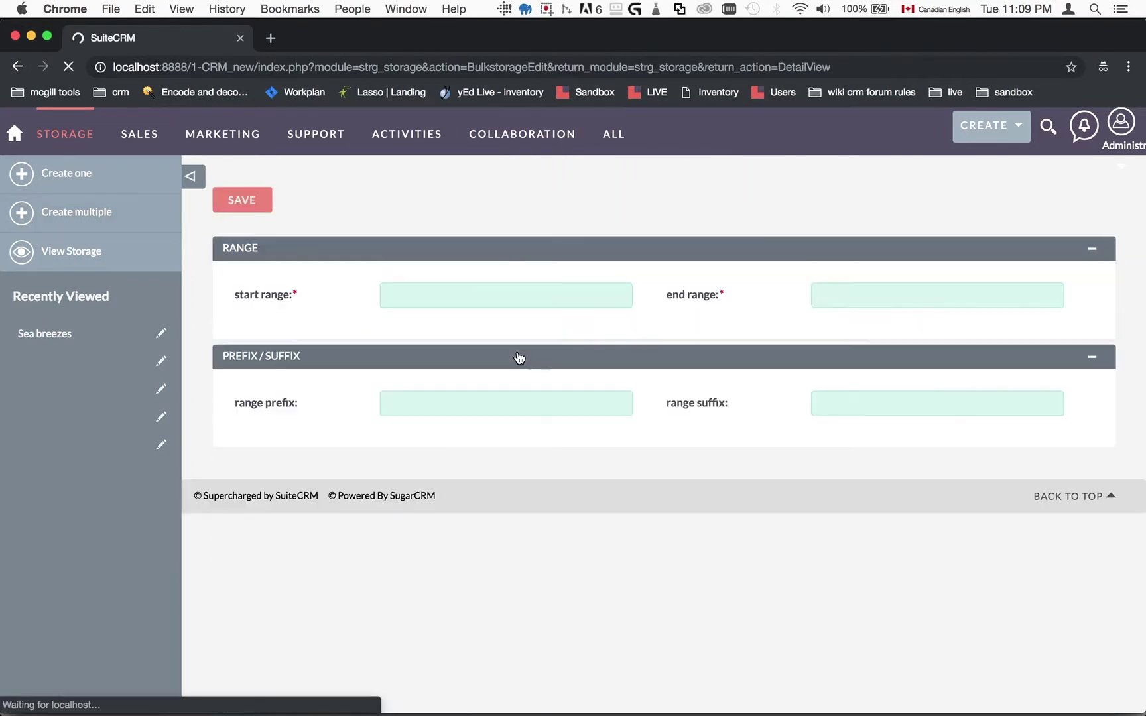
left_click(504, 295)
type("1")
key("Tab")
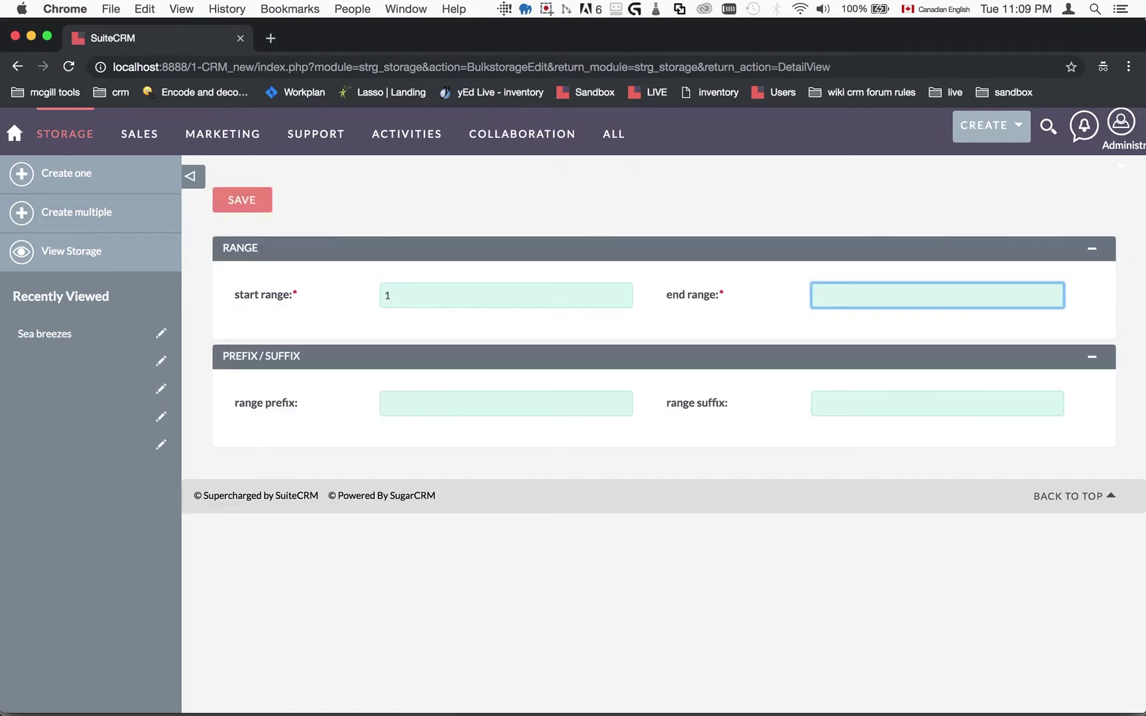
left_click(242, 200)
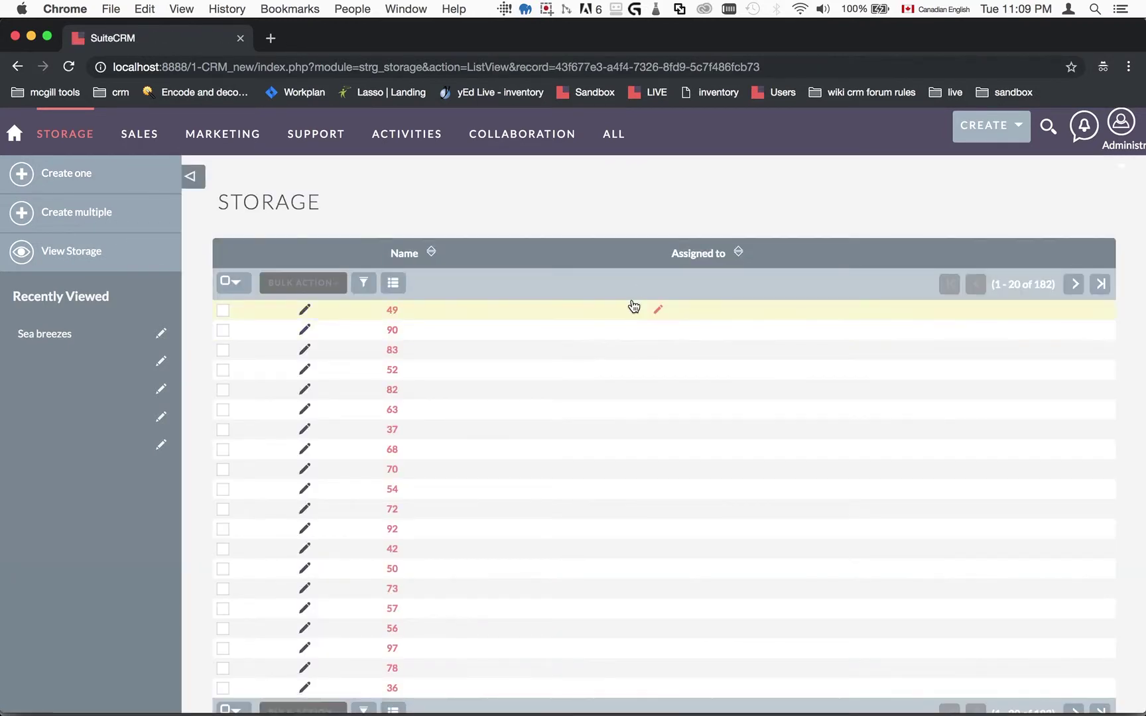
key("super+Tab")
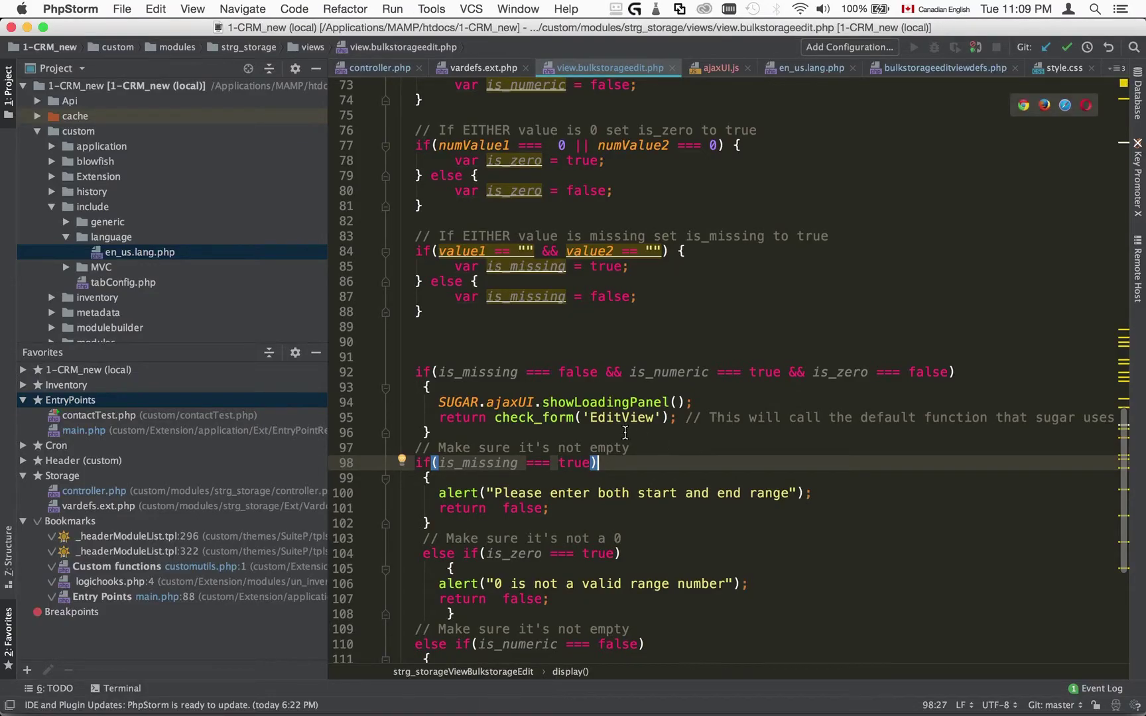
left_click_drag(693, 402, 346, 399)
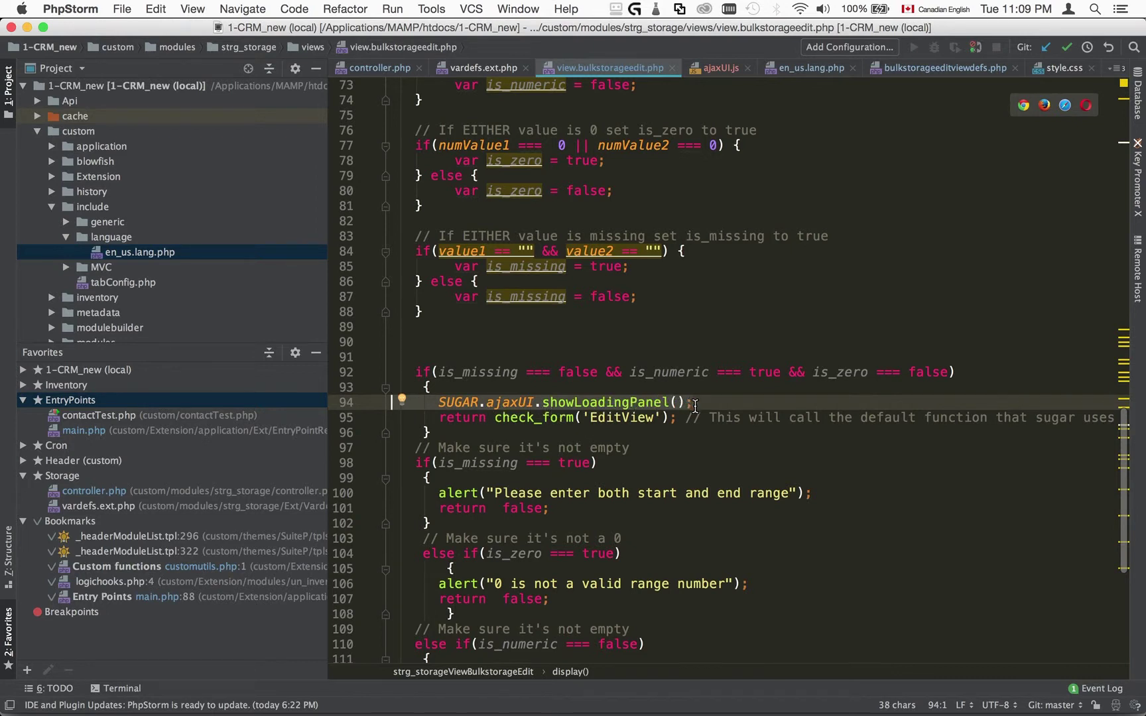
left_click(662, 417)
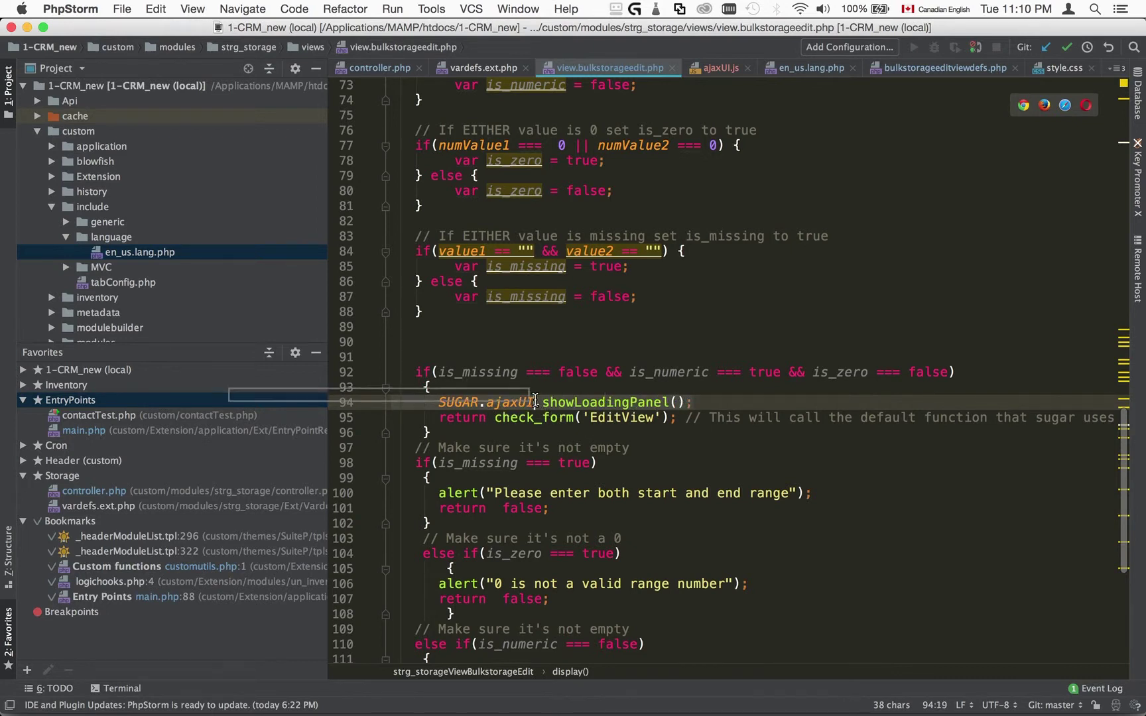
left_click(697, 402)
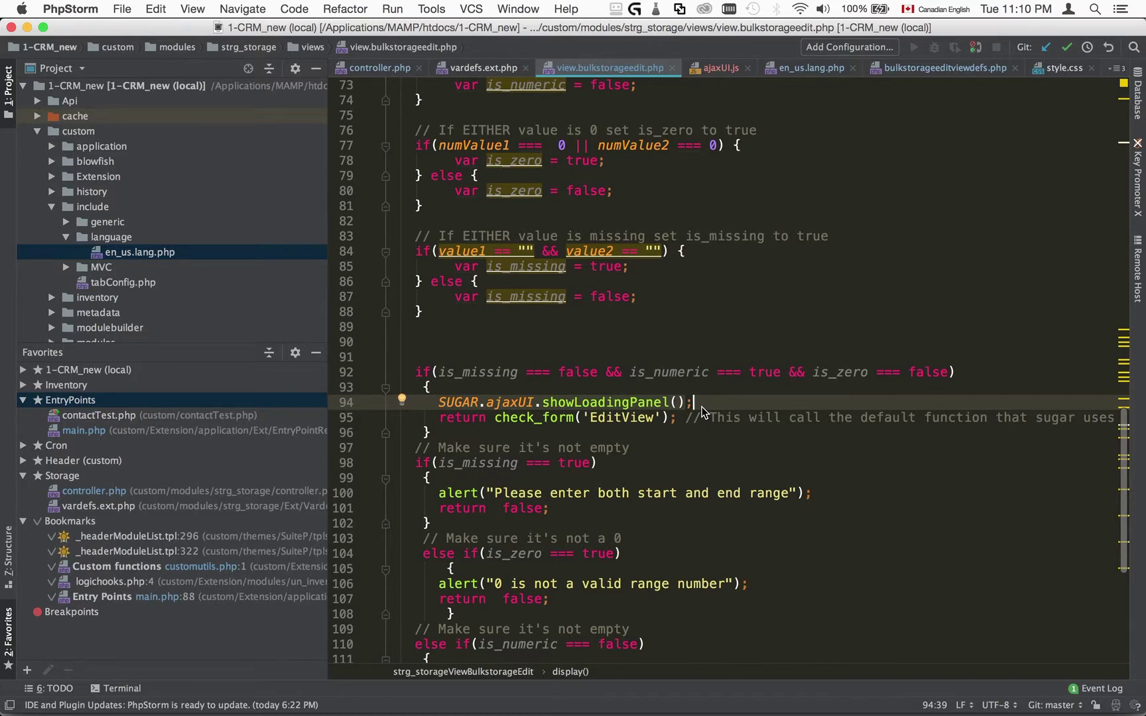
scroll(619, 392, "up", 6)
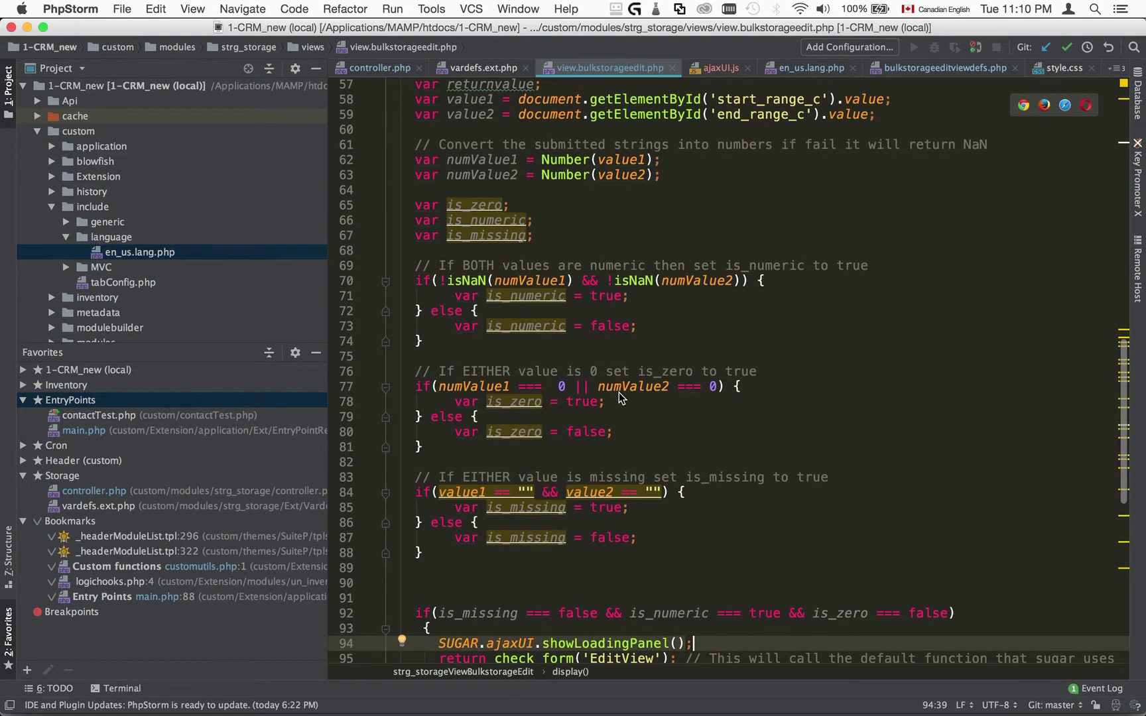
scroll(618, 392, "up", 10)
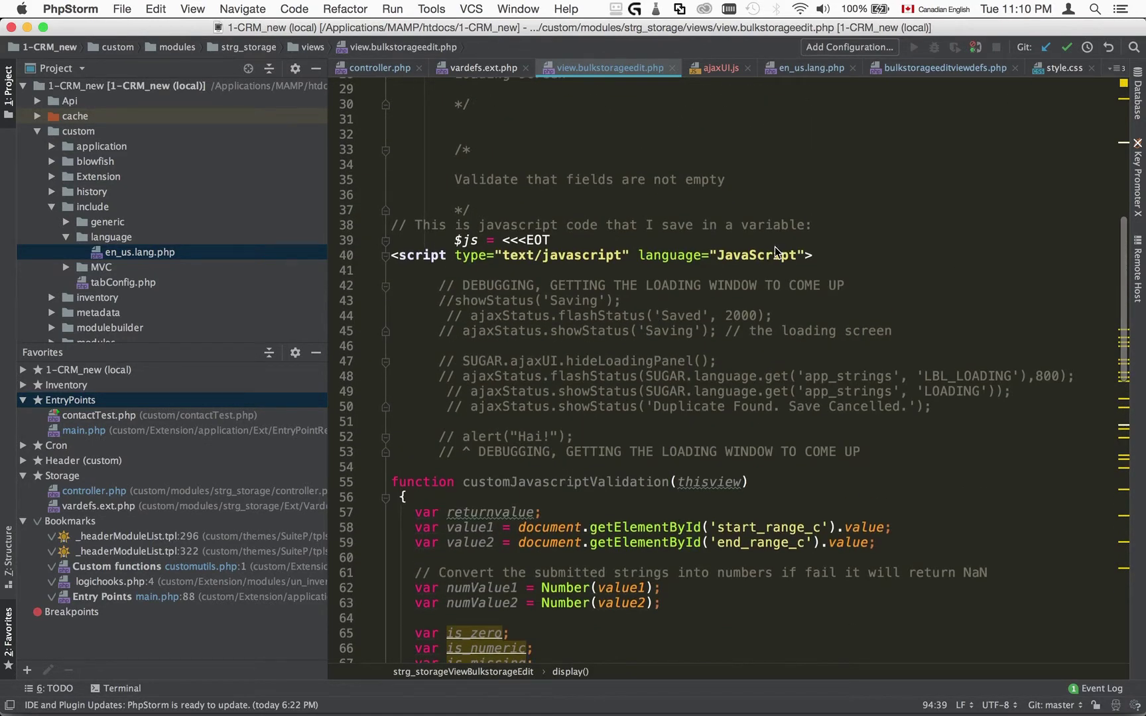
Step: Copy the opening script tag line in view.bulkstorageedit.php
left_click(833, 257)
key("shift+Home")
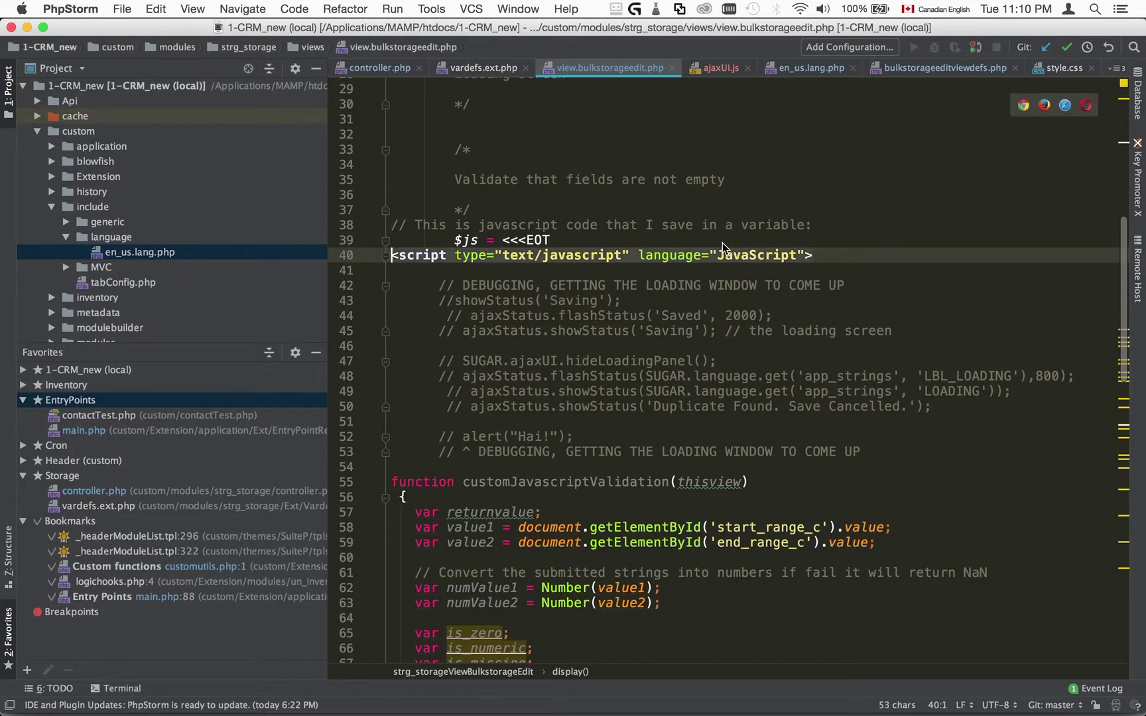
key("super+c")
scroll(583, 534, "down", 5)
scroll(582, 534, "up", 2)
scroll(583, 534, "up", 3)
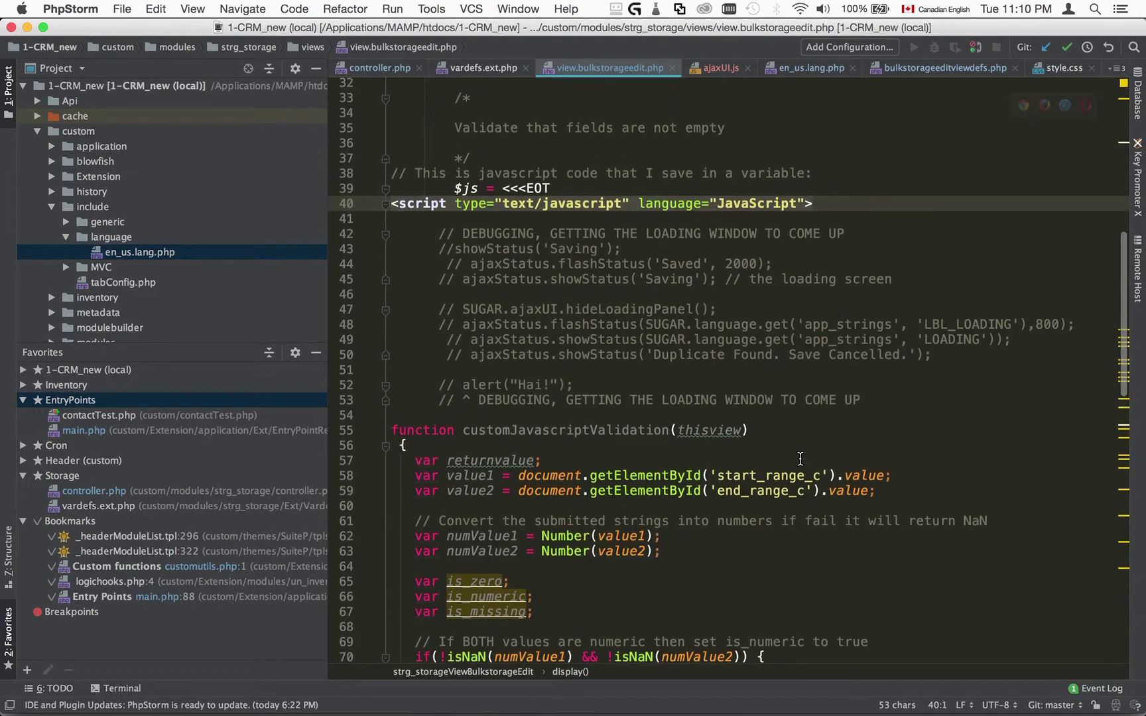
Step: Delete the debugging comment block starting at line 41
left_click(886, 402)
left_click(494, 221, "shift")
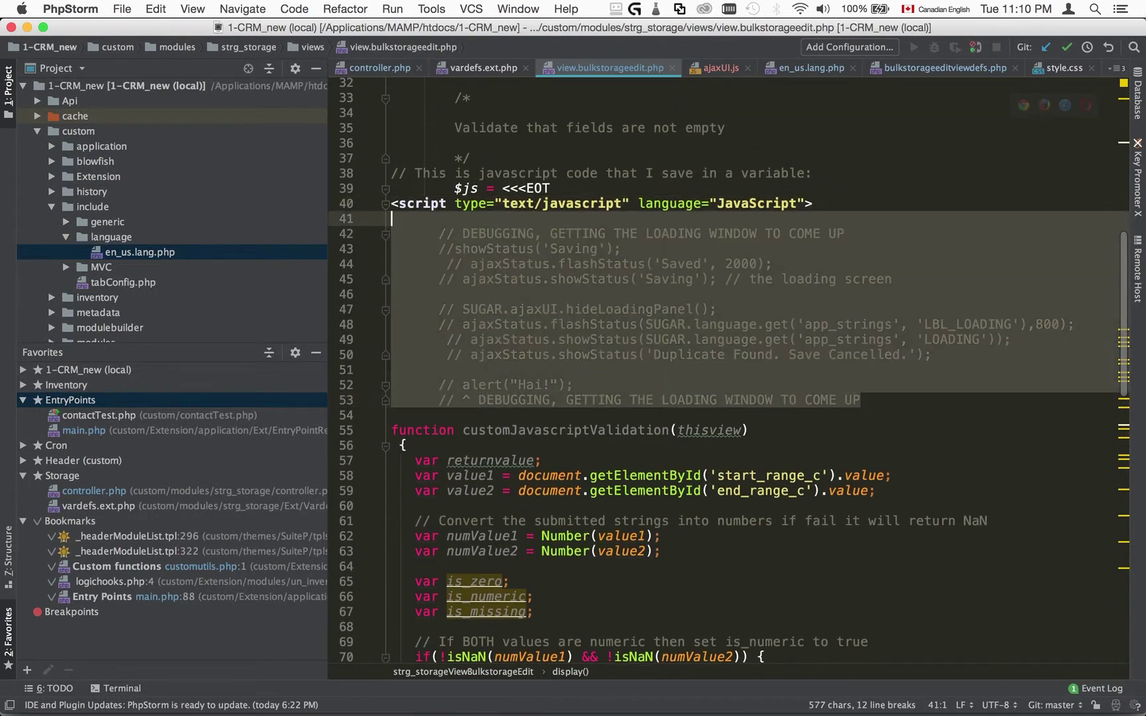
key("BackSpace")
key("Return")
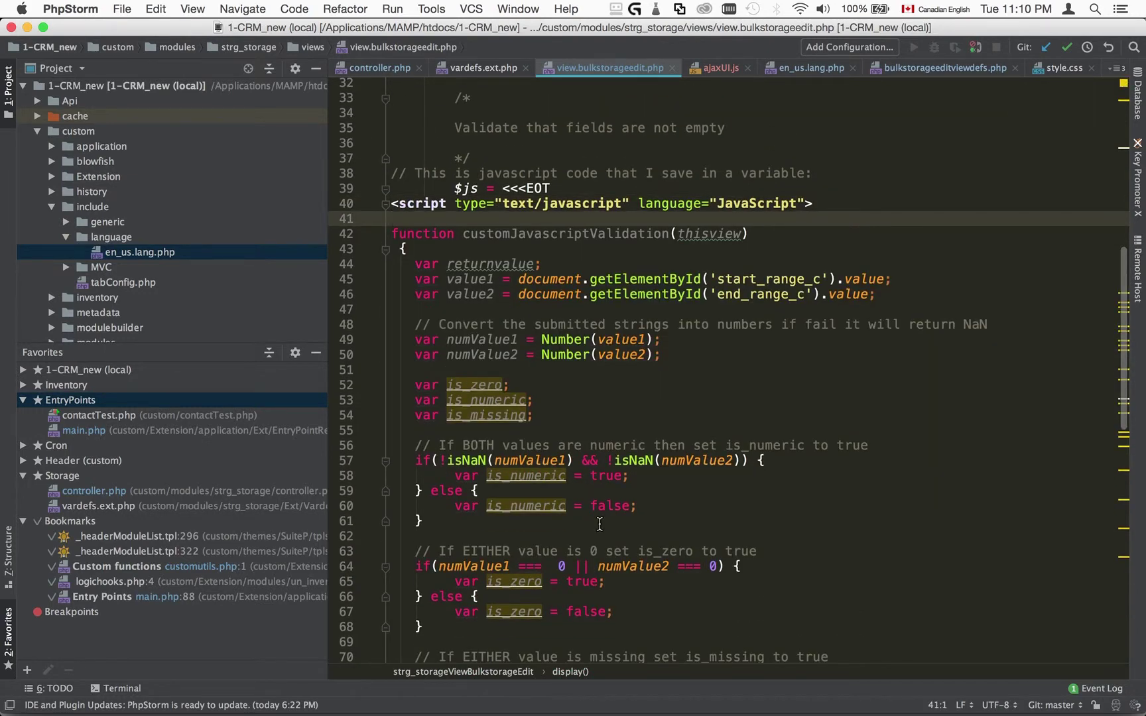
scroll(590, 454, "down", 5)
scroll(589, 454, "down", 3)
scroll(550, 442, "down", 2)
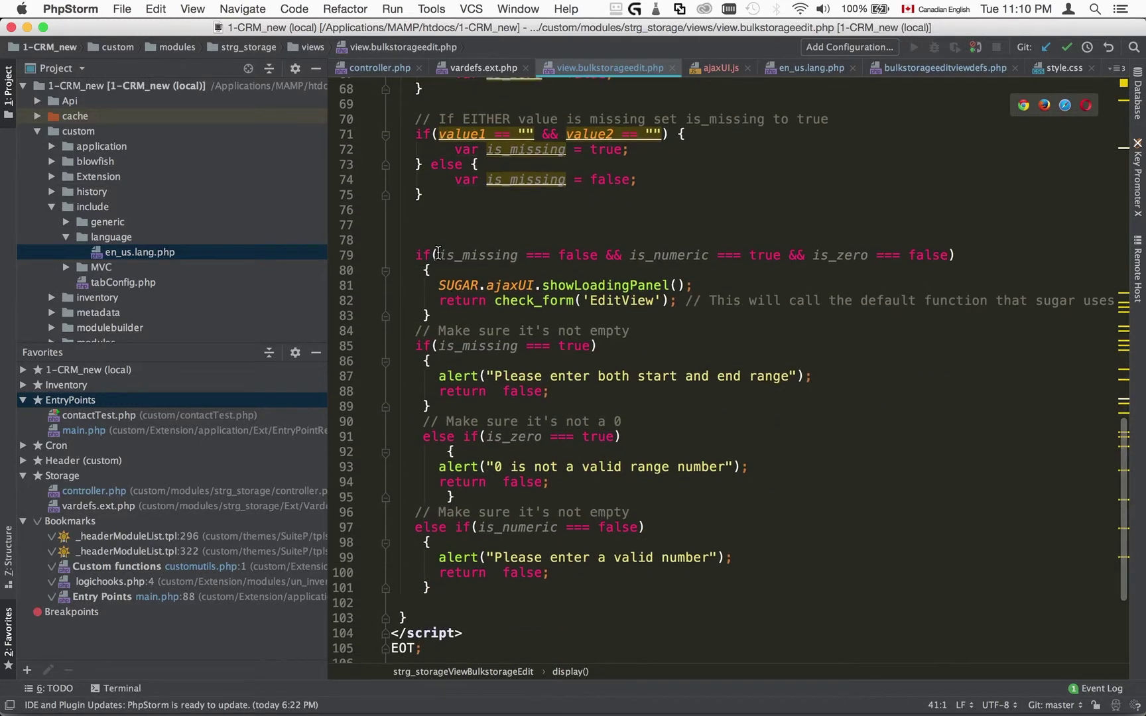
Step: Select SUGAR.ajaxUI on line 81 near check_form, then open bulkstorageeditviewdefs.php
left_click(437, 301)
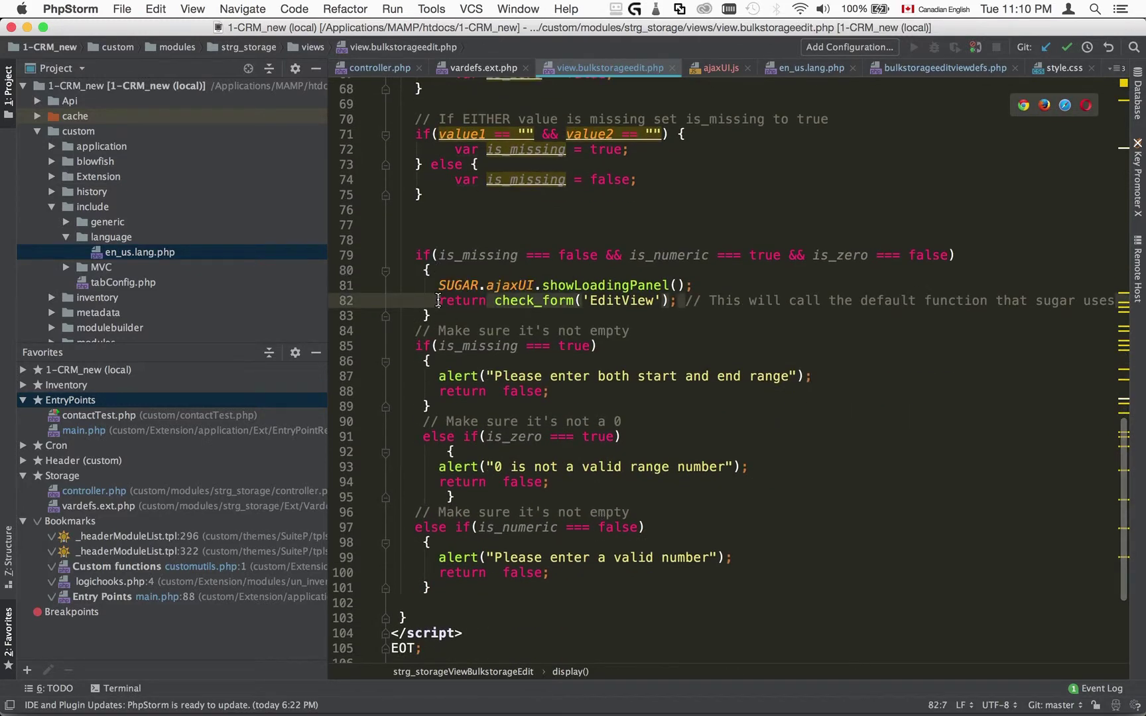
double_click(593, 301)
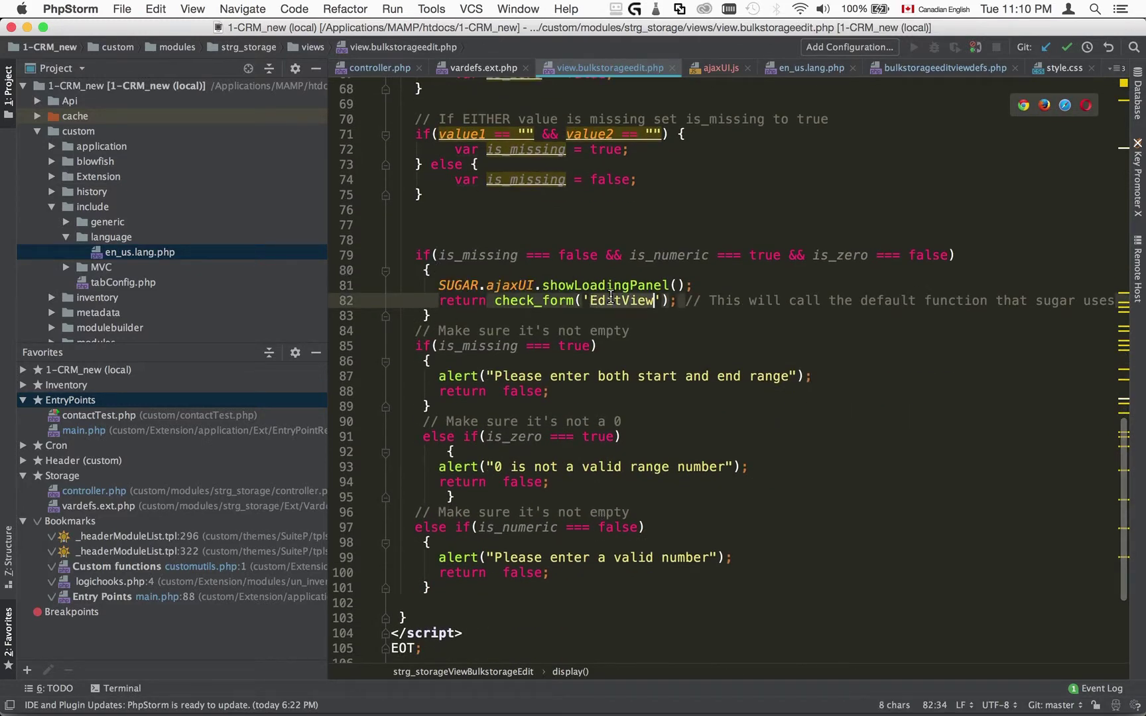
left_click(455, 315)
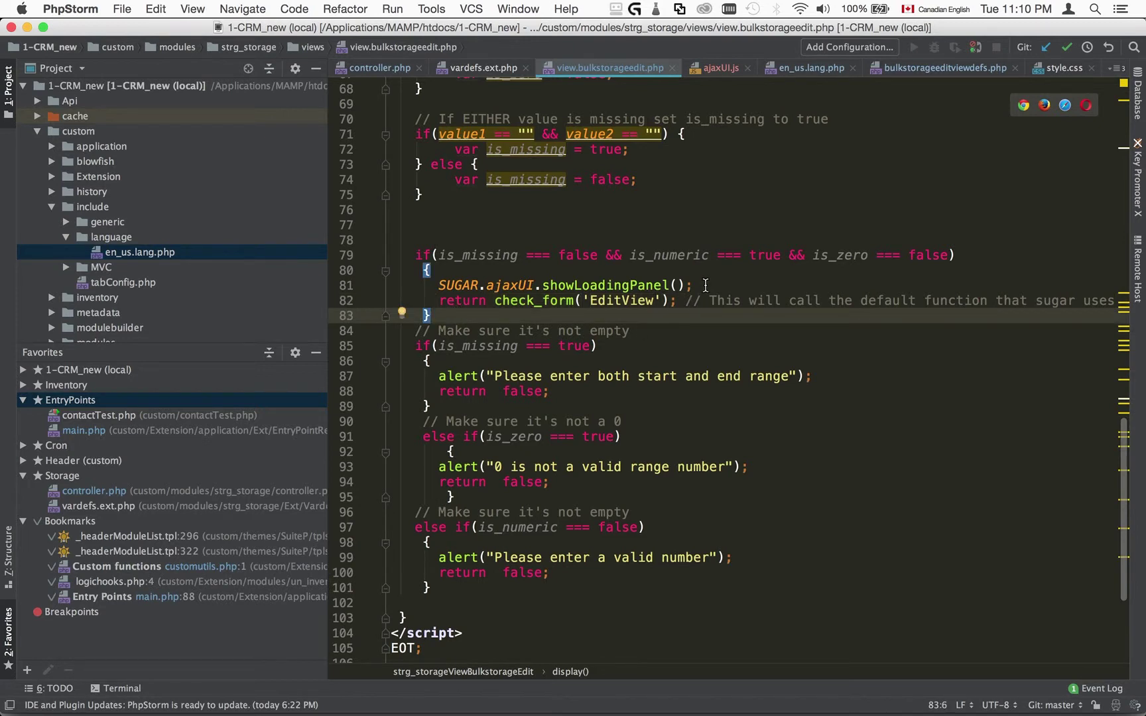
left_click_drag(686, 285, 438, 285)
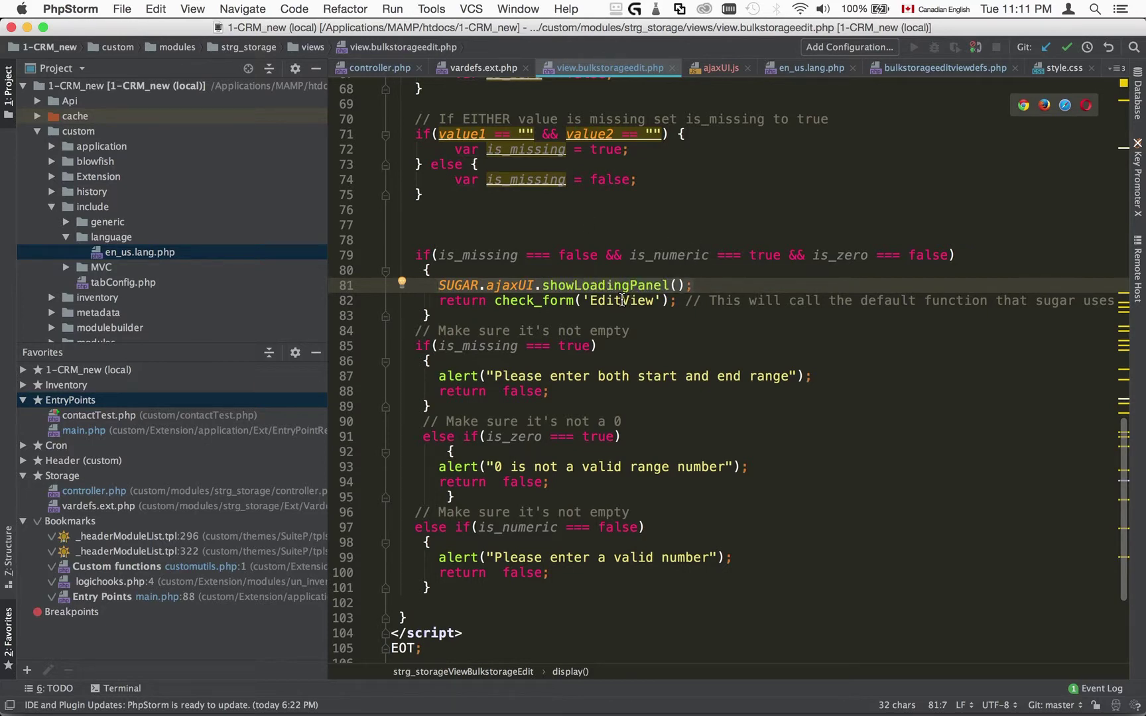
scroll(621, 300, "up", 20)
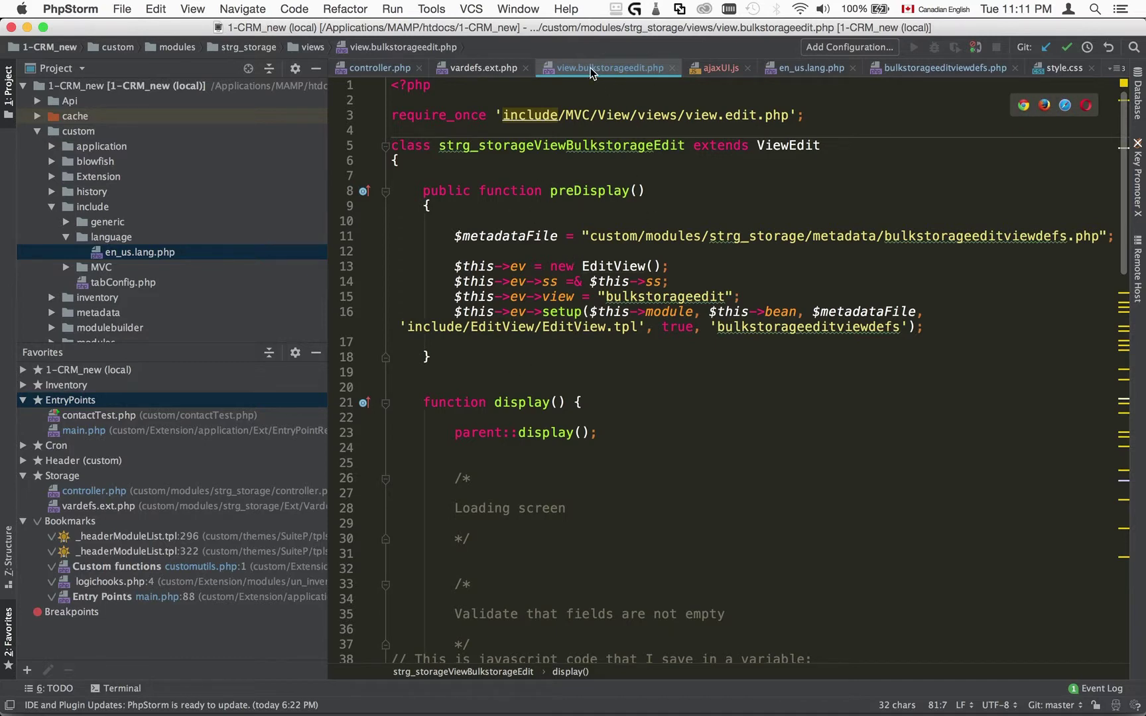
scroll(583, 349, "down", 8)
scroll(582, 350, "down", 6)
scroll(582, 349, "down", 3)
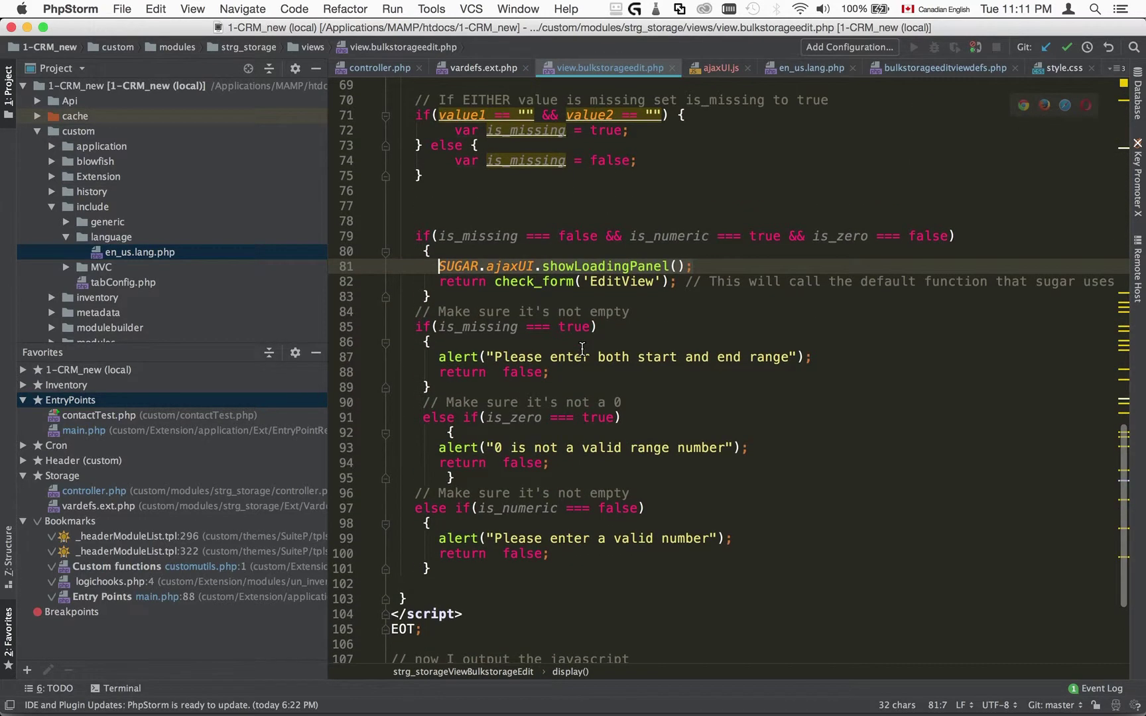
scroll(582, 350, "up", 1)
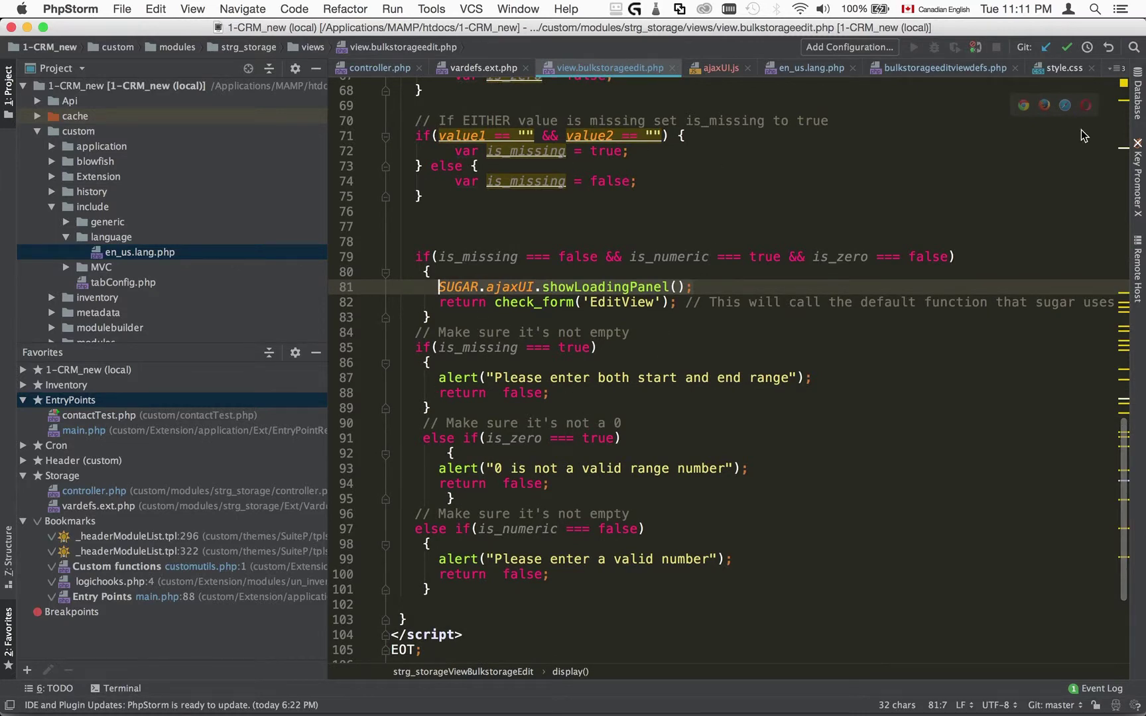
left_click(932, 68)
scroll(624, 422, "down", 6)
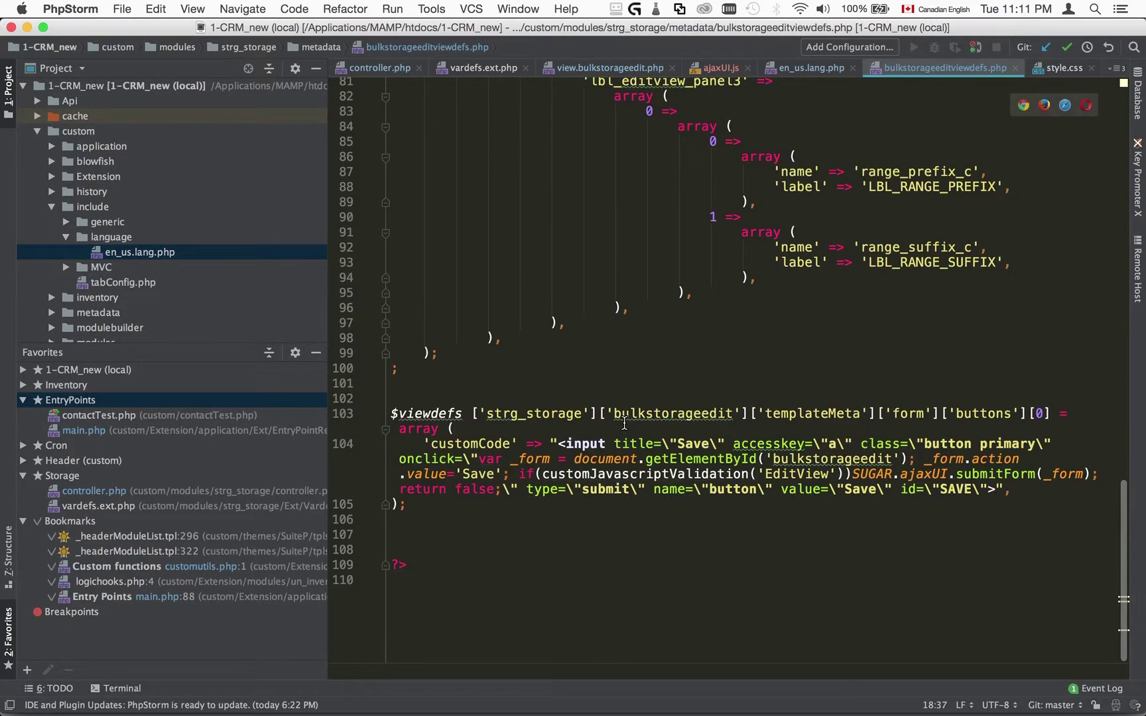
Step: Select the Save button's customCode on line 104, then go back to view.bulkstorageedit.php
left_click(465, 506)
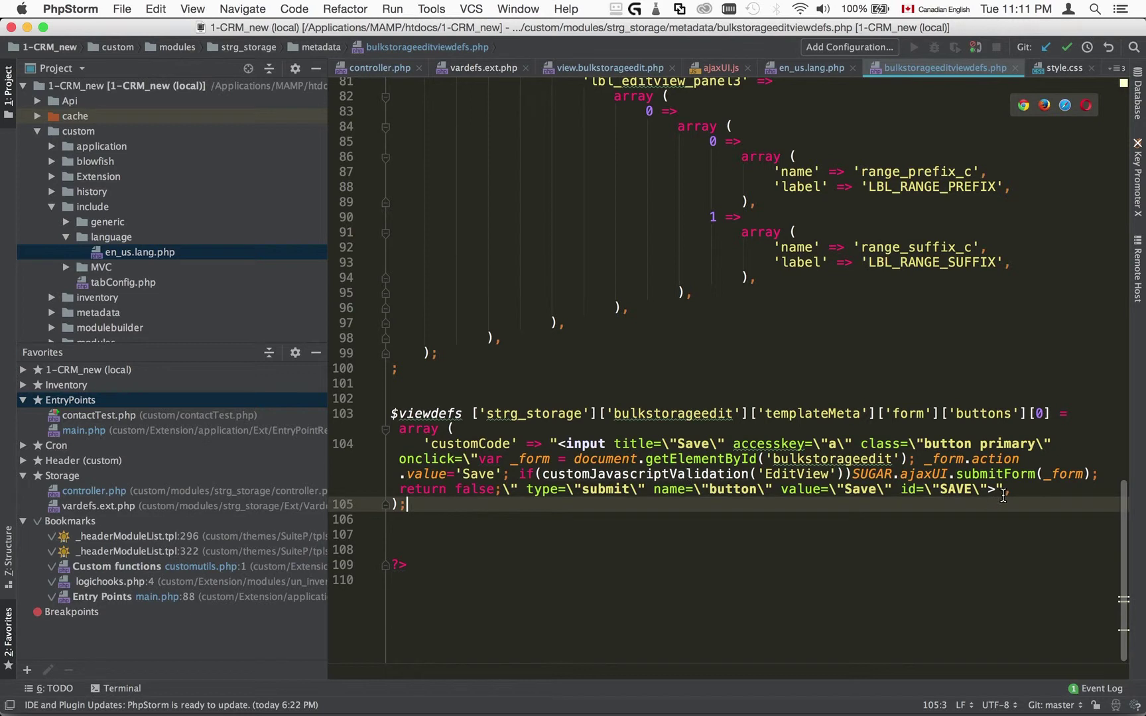
left_click_drag(1015, 489, 390, 460)
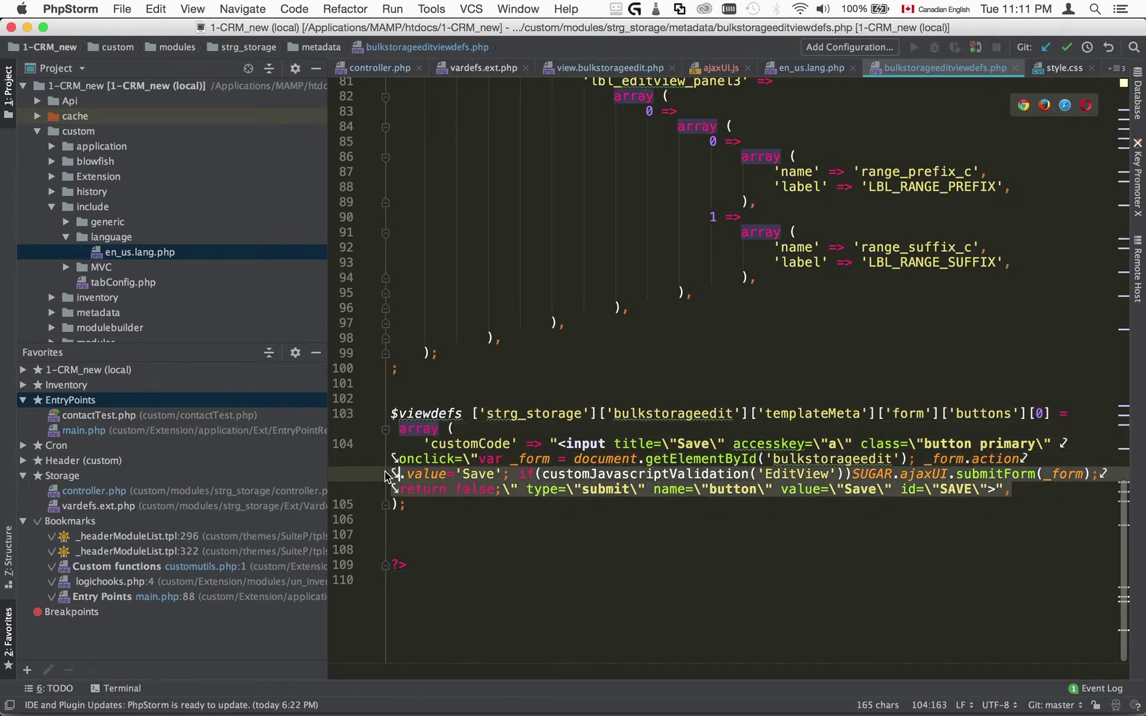
left_click(386, 446, "shift")
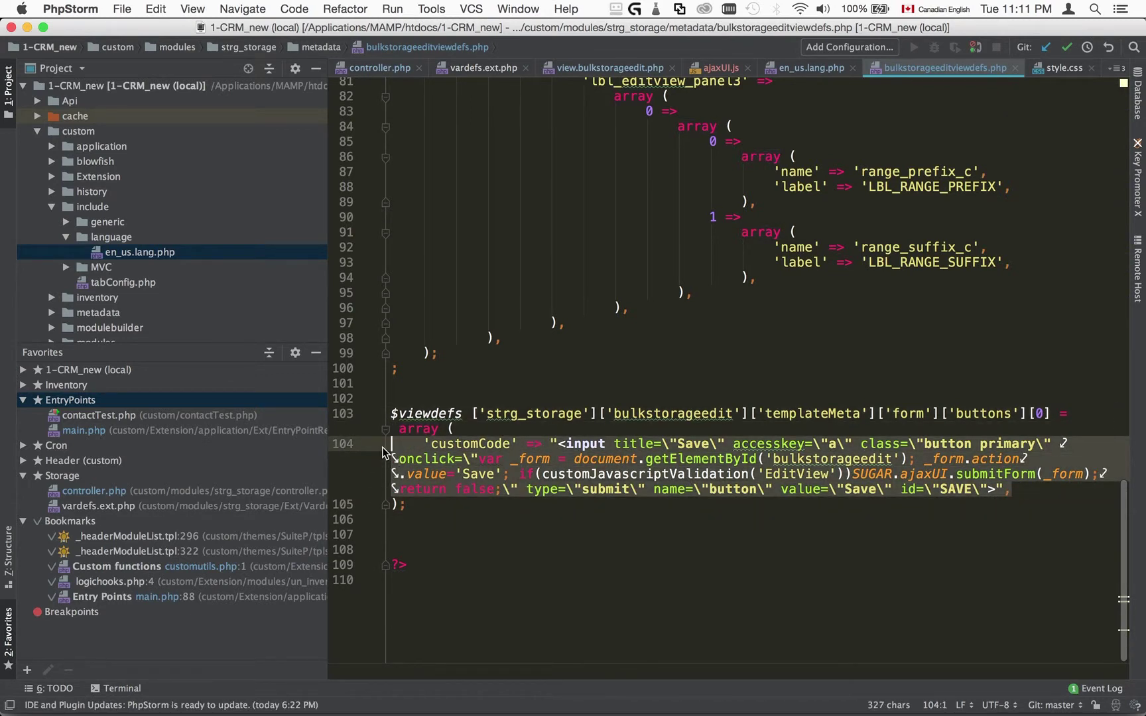
left_click(604, 68)
mouse_move(540, 293)
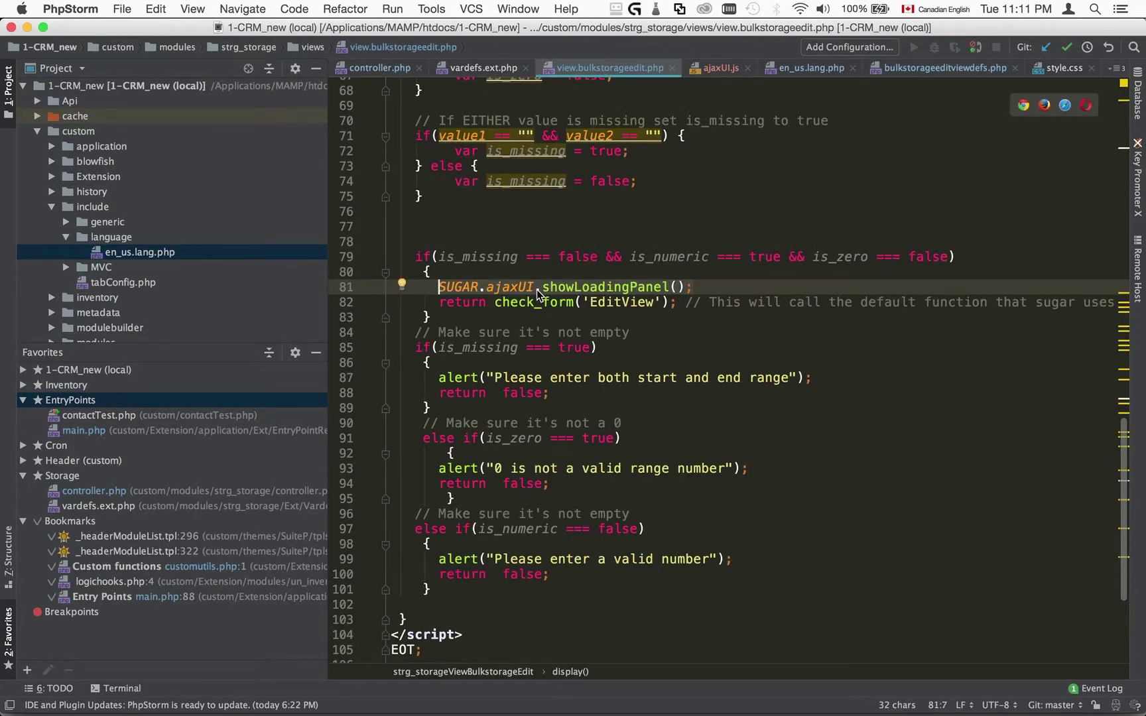
scroll(502, 260, "up", 5)
scroll(457, 188, "down", 4)
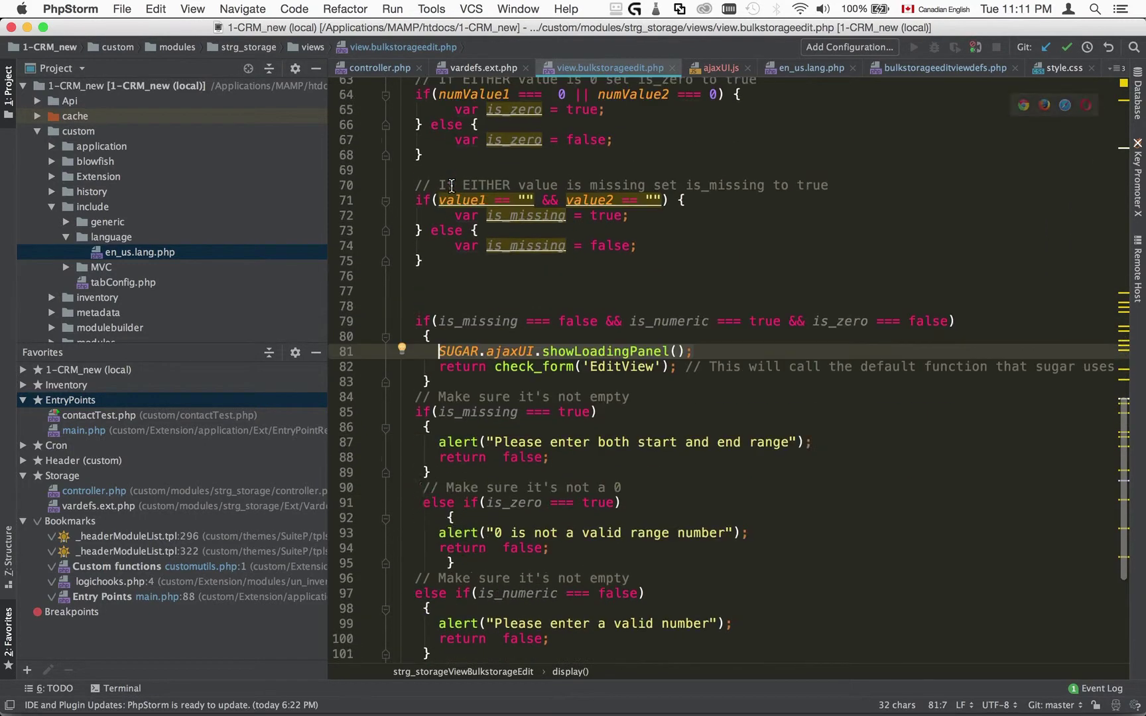
Step: Place the cursor after the line 81 showLoadingPanel call, then open the custom en_us.lang.php
left_click(725, 329)
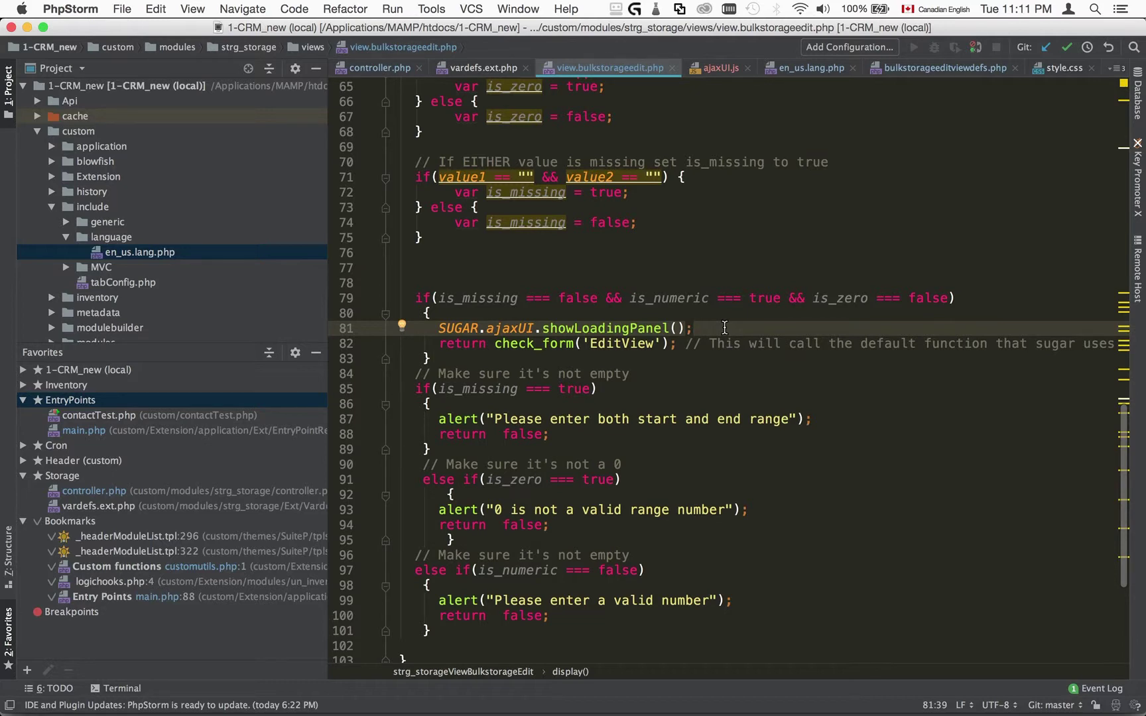
left_click(812, 68)
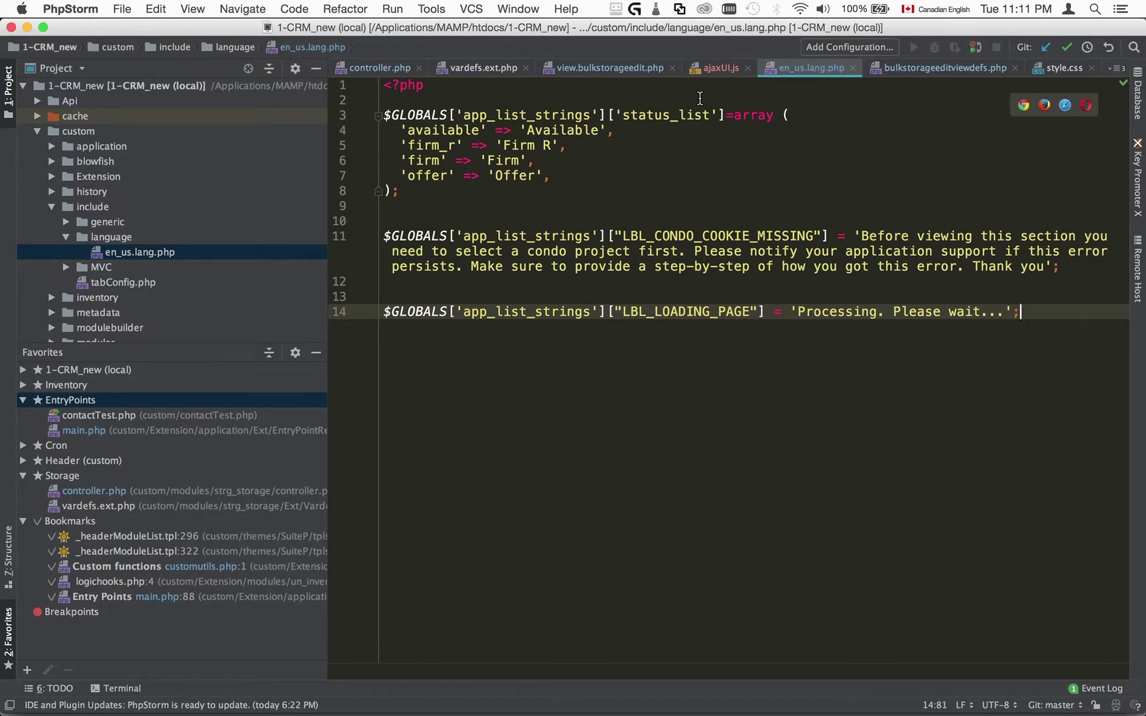
Step: Switch to Chrome showing the SuiteCRM Storage list of 182 records
key("super+Tab")
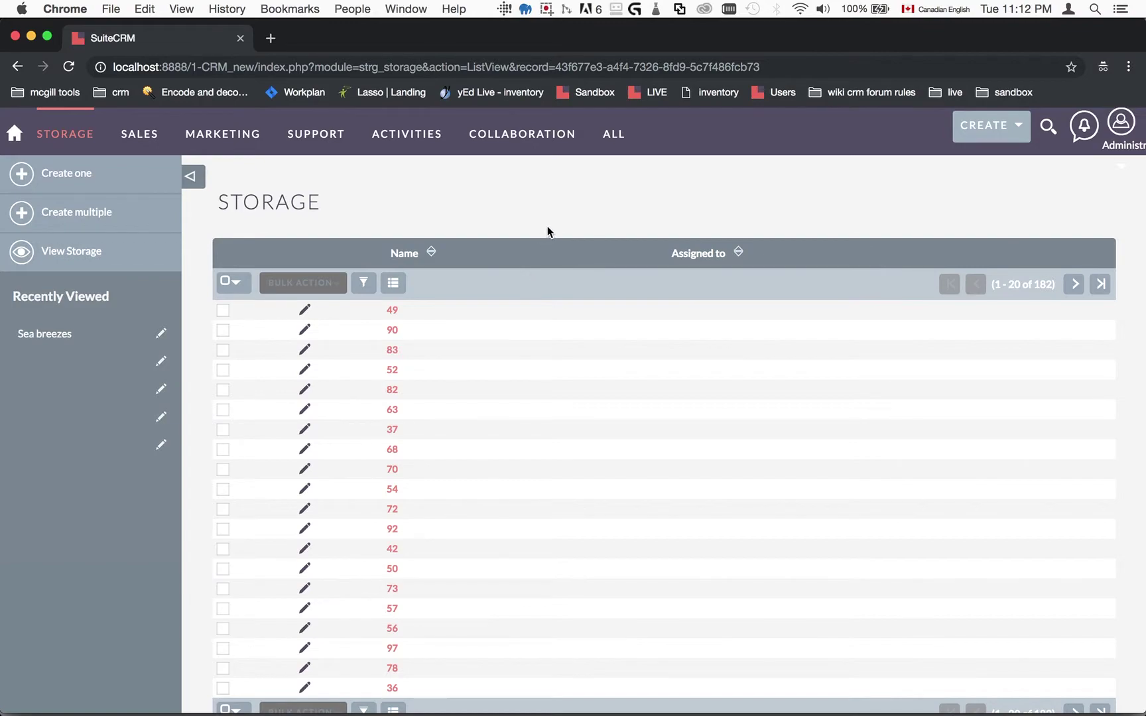
Step: Switch back to PhpStorm, now showing include/language/en_us.lang.php with LBL_LOADING_PAGE
key("super+Tab")
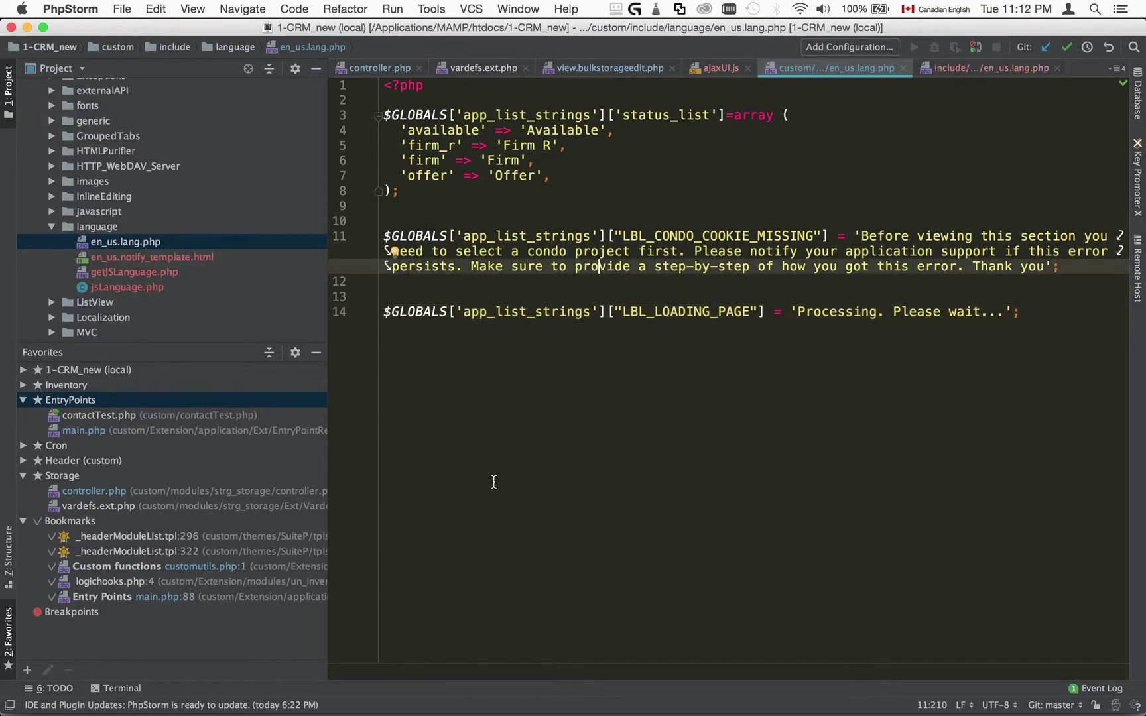